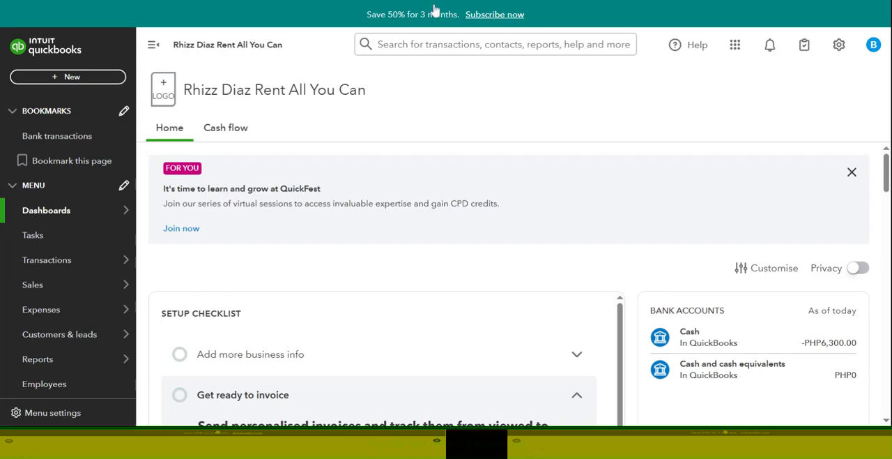
# - Open the company's list of recurring transactions
pyautogui.scroll(-2, 509, 183)
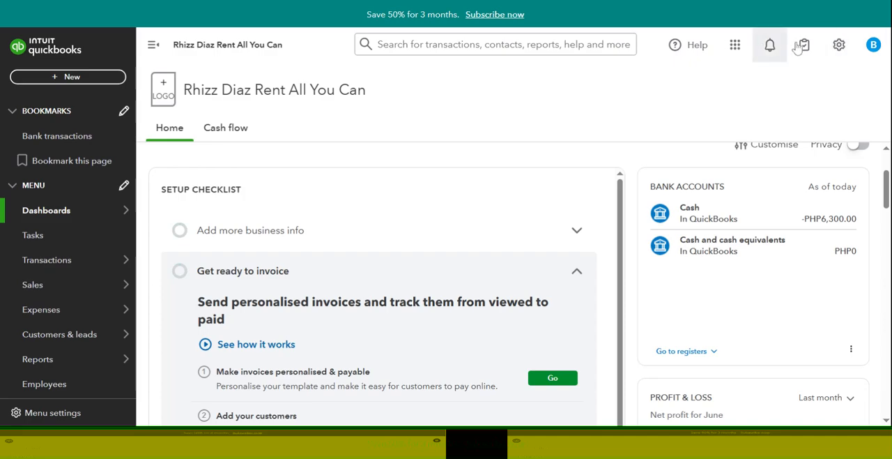
pyautogui.click(838, 46)
pyautogui.click(569, 168)
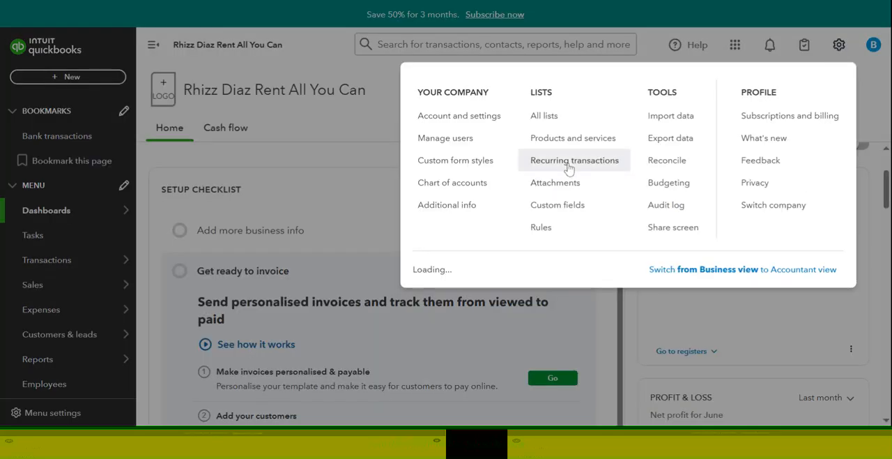
pyautogui.click(569, 168)
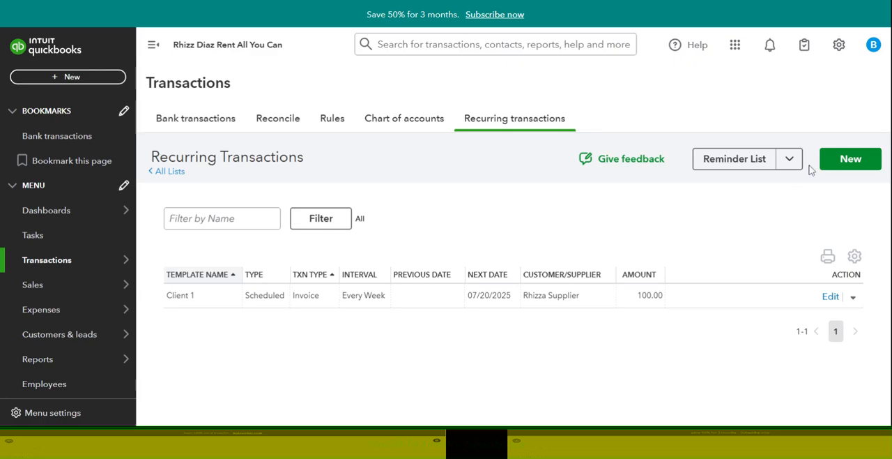
# - Start a new recurring transaction template with Invoice as the transaction type
pyautogui.click(842, 159)
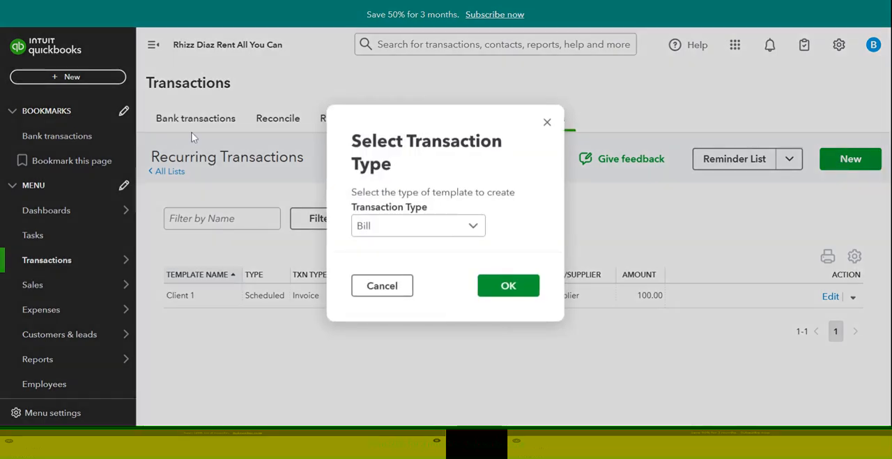
pyautogui.click(472, 226)
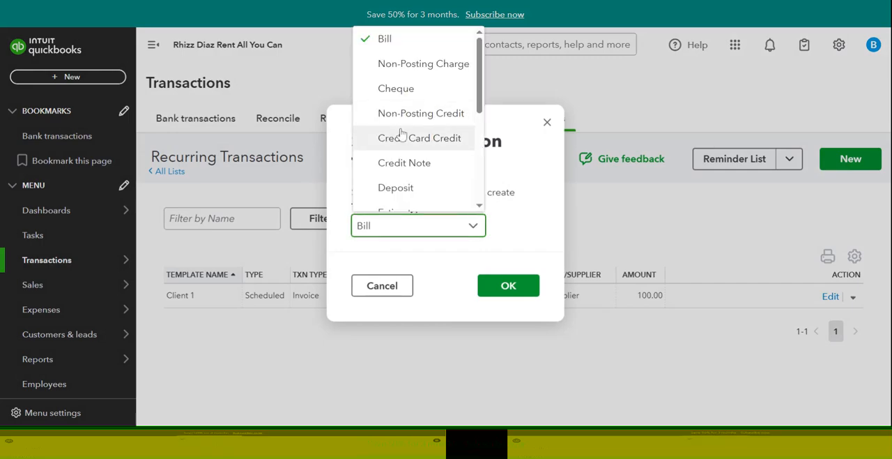
pyautogui.scroll(-1, 400, 135)
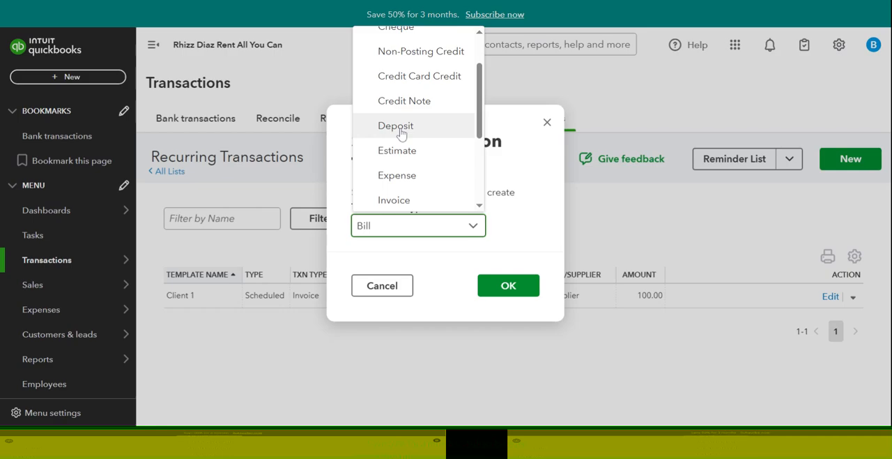
pyautogui.scroll(2, 400, 134)
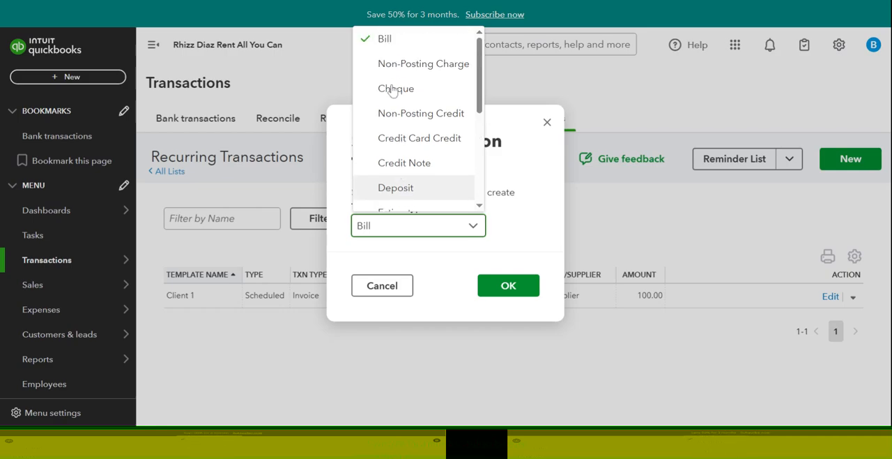
pyautogui.scroll(-1, 404, 125)
pyautogui.scroll(-1, 408, 139)
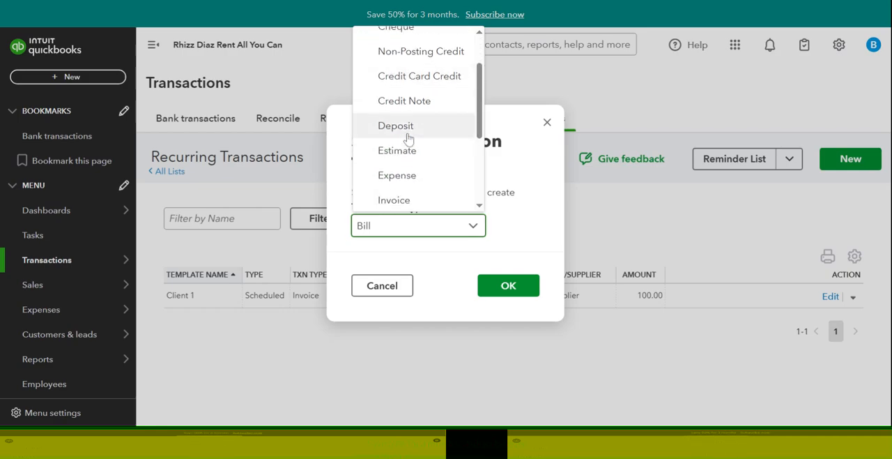
pyautogui.click(398, 201)
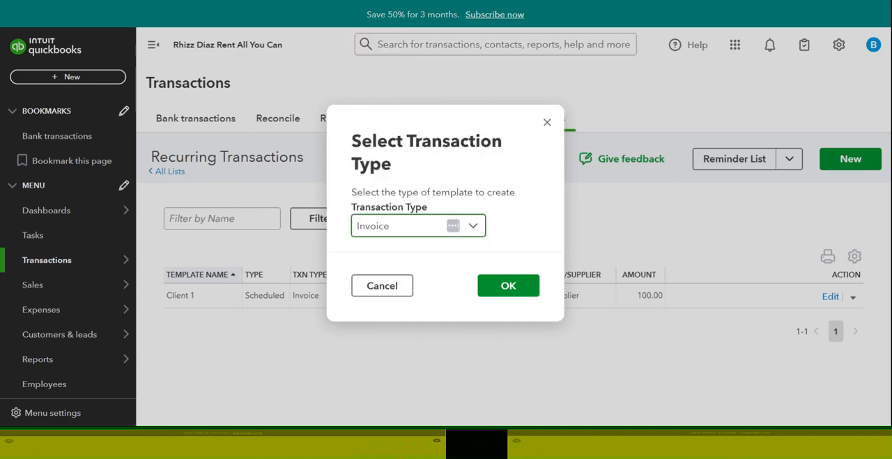
pyautogui.click(512, 293)
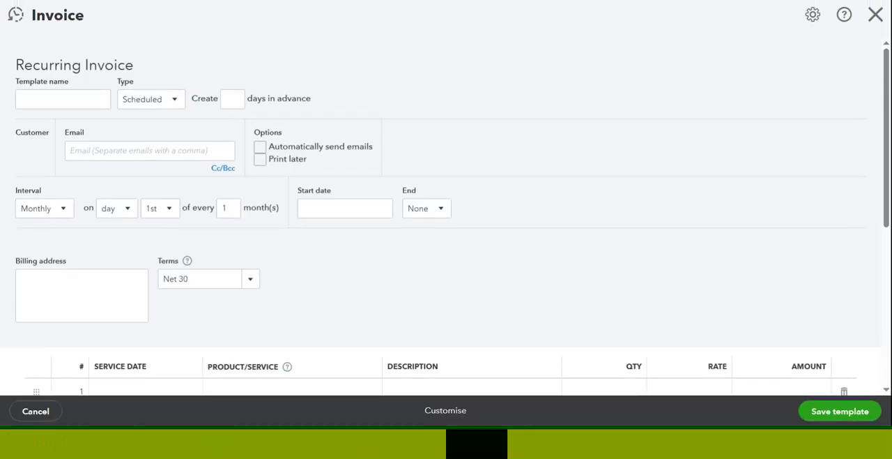
# - Name the recurring invoice template "Bern's Weekly Payment"
pyautogui.click(32, 101)
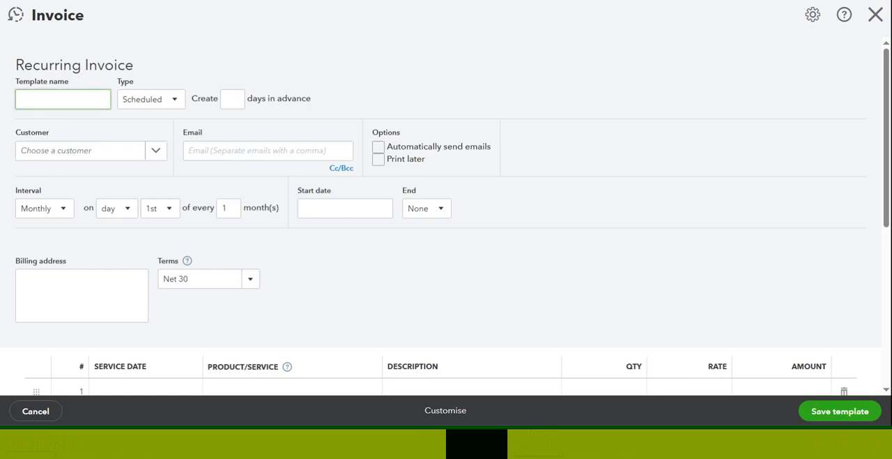
pyautogui.write("Bern's Weekly Payment")
# - Keep the template type as Scheduled and set invoice creation to 1 day in advance
pyautogui.click(182, 101)
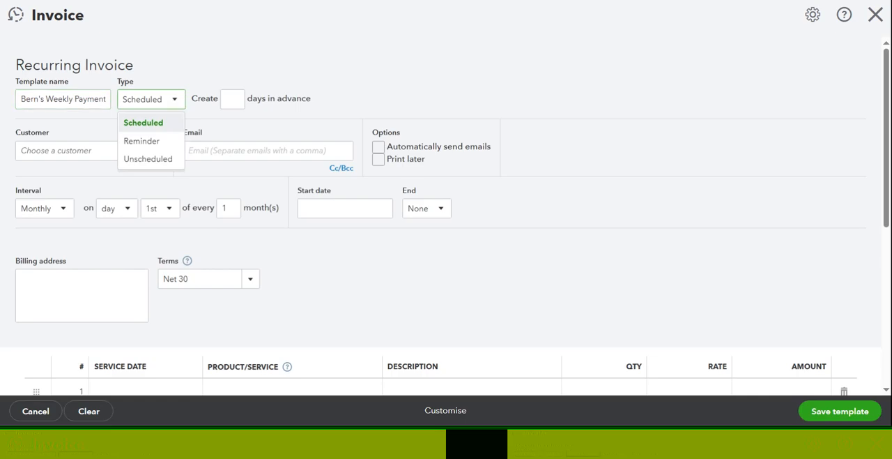
pyautogui.click(233, 99)
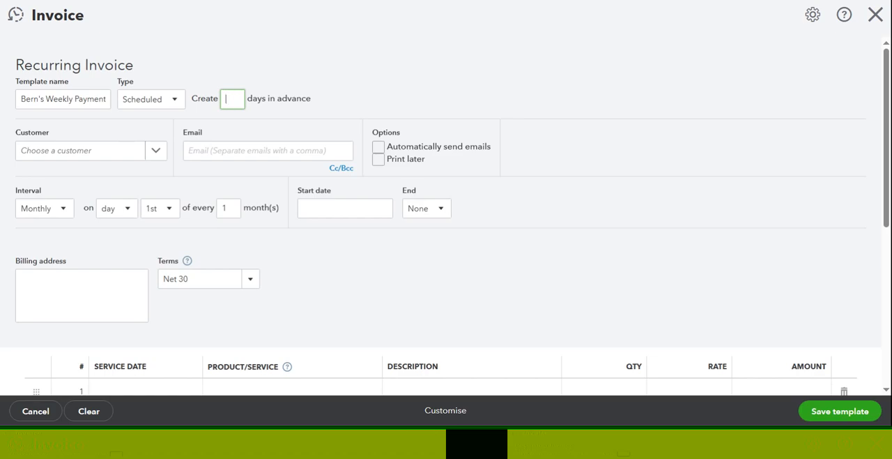
pyautogui.write('1')
# - Add a new customer from the recurring invoice with the display name Bern Marketing
pyautogui.click(156, 150)
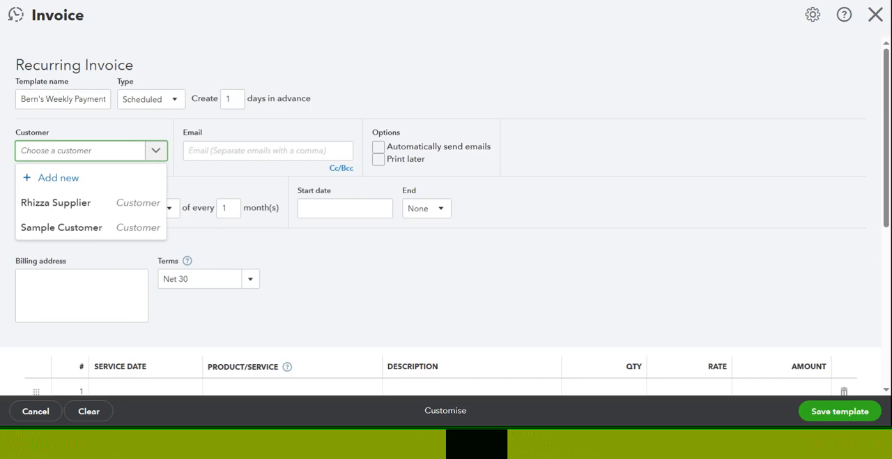
pyautogui.click(48, 179)
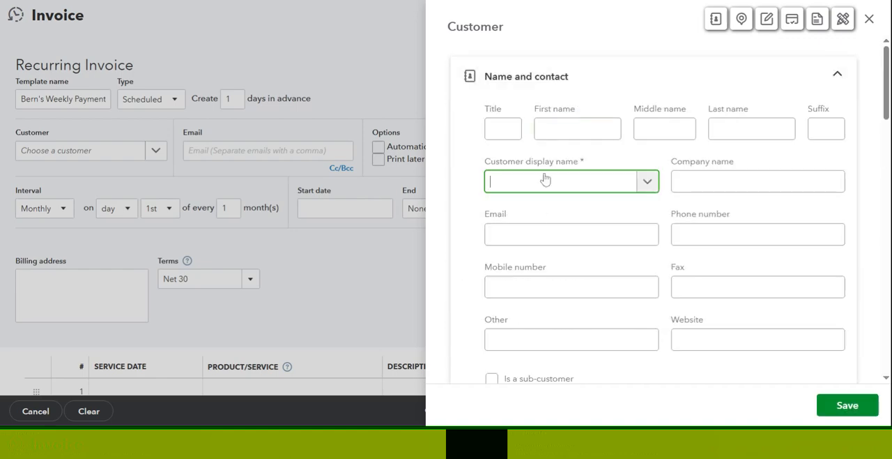
pyautogui.write('Bern Marketing')
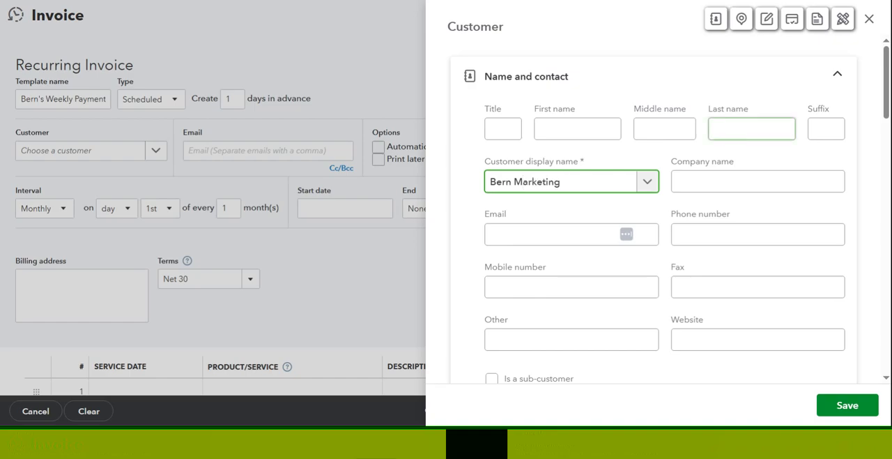
pyautogui.press('Tab')
pyautogui.press('Tab')
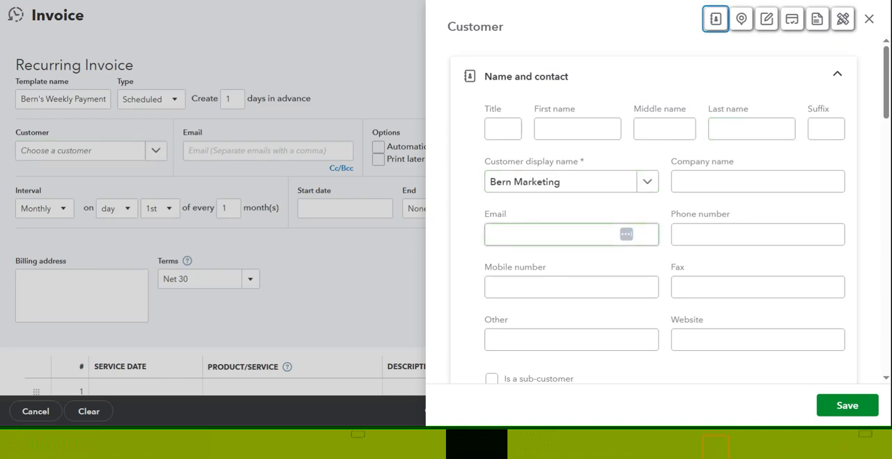
# - Fill in the new customer's e-mail address and save the customer record
pyautogui.click(572, 234)
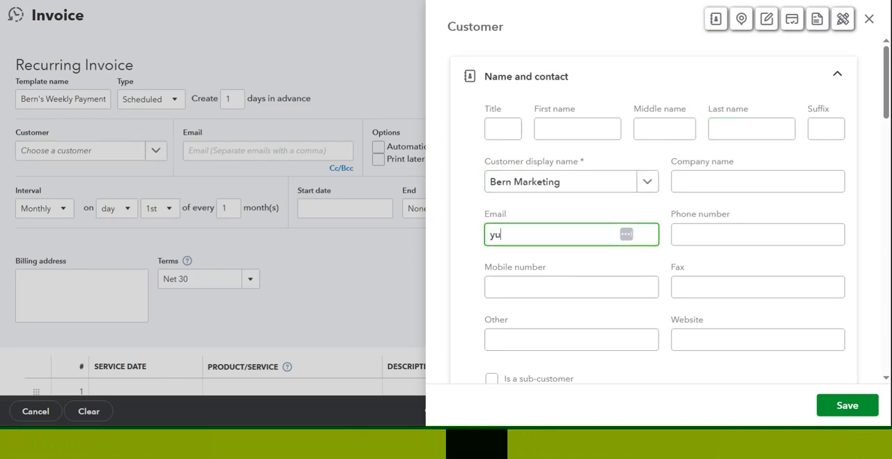
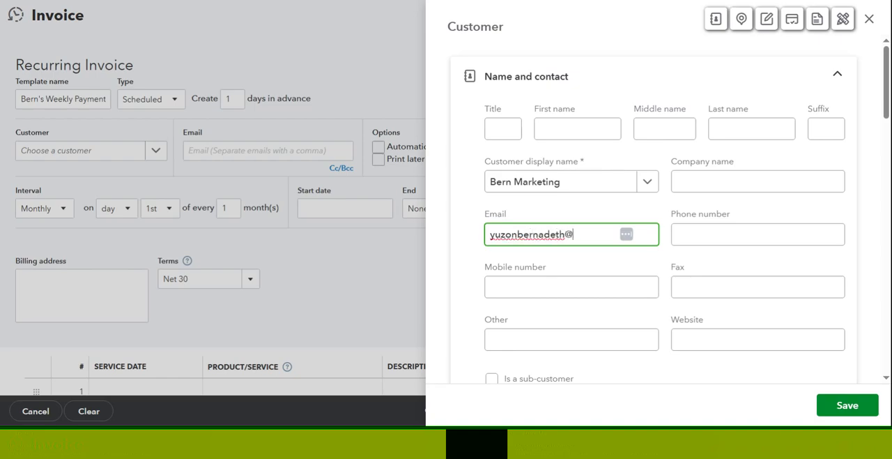
pyautogui.click(854, 408)
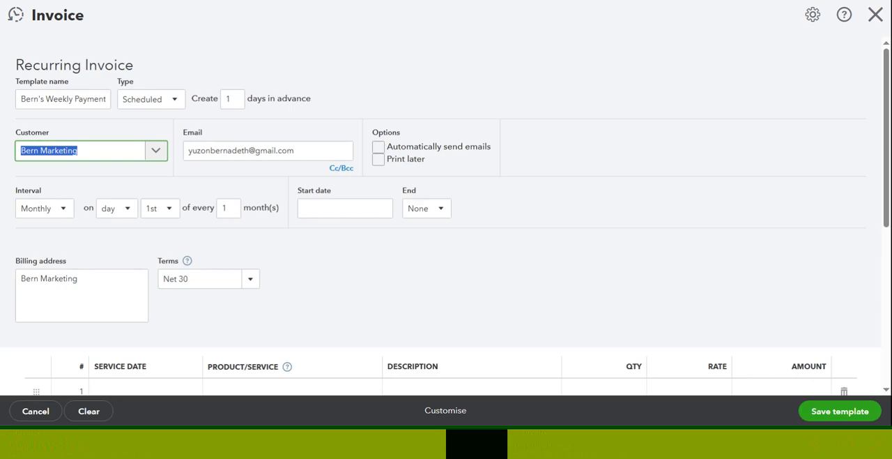
# - Enable automatic sending of emails and set the recurring invoice's interval to Weekly
pyautogui.click(379, 147)
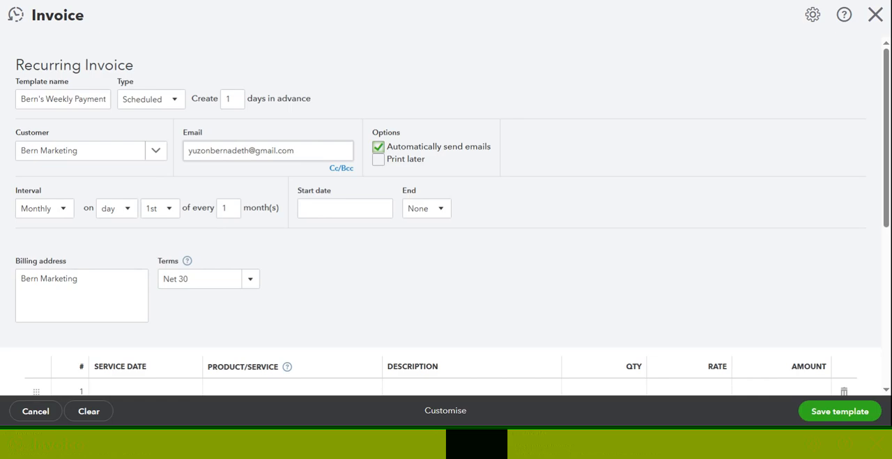
pyautogui.click(706, 171)
pyautogui.scroll(-2, 705, 172)
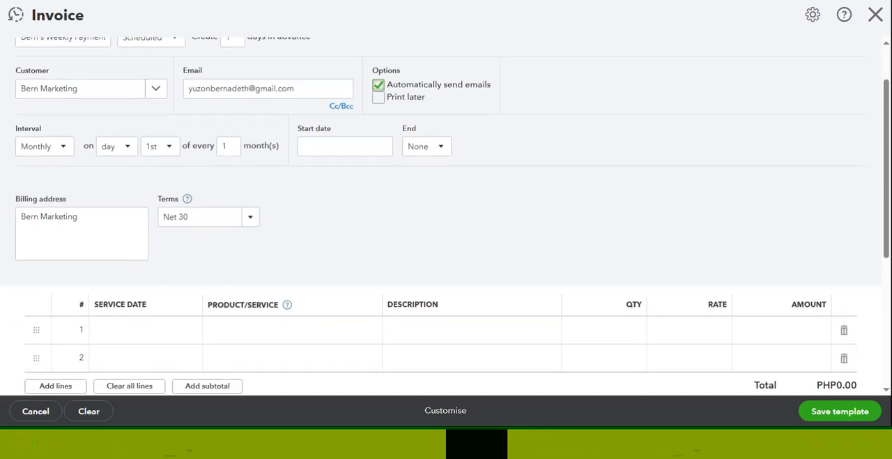
pyautogui.click(63, 149)
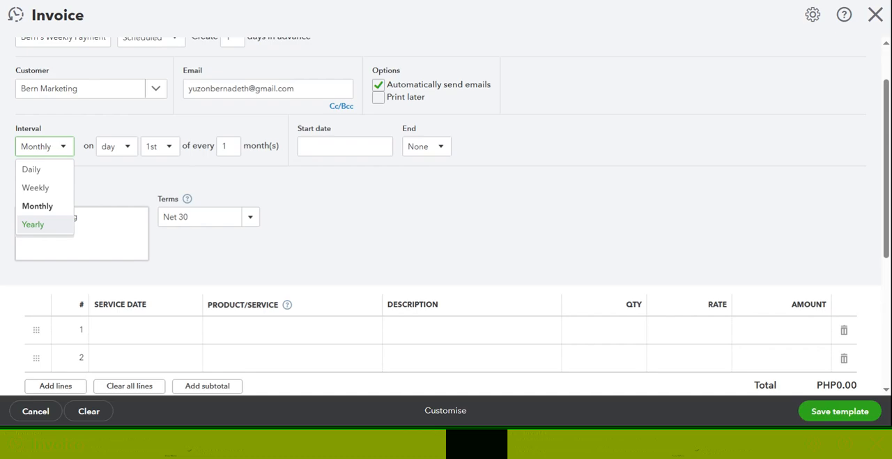
pyautogui.click(39, 189)
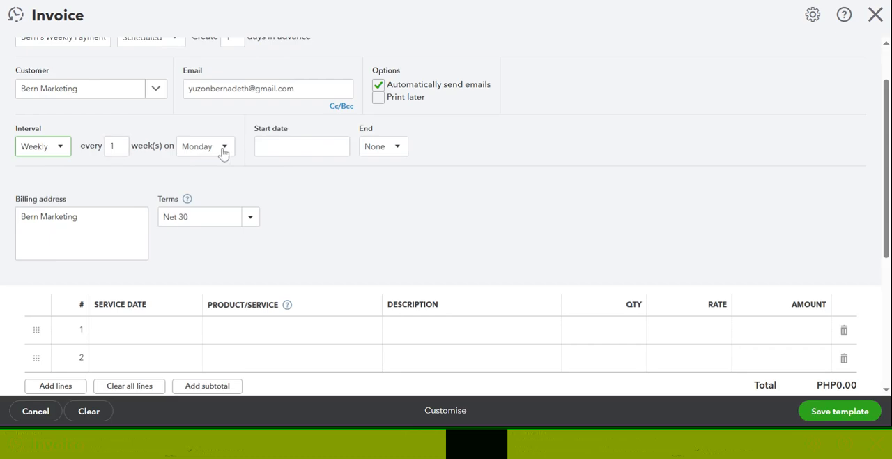
# - Schedule the invoice for Monday of every 1 week, with a start date of 07/14/2025
pyautogui.press('Tab')
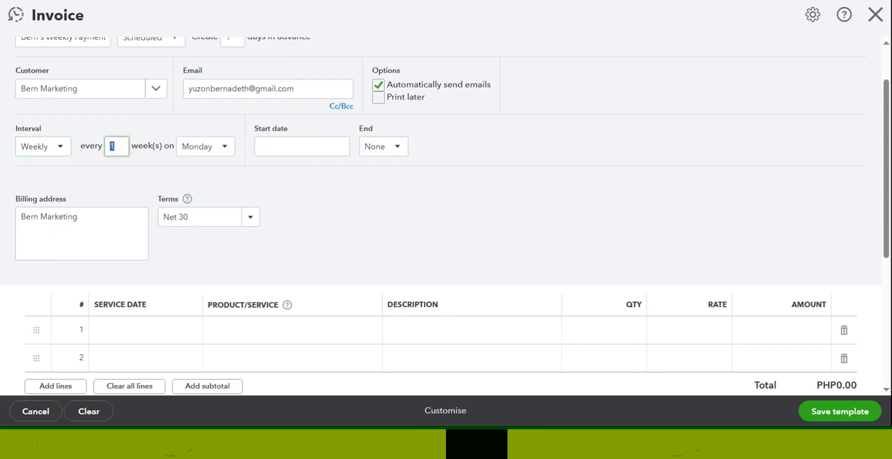
pyautogui.click(224, 155)
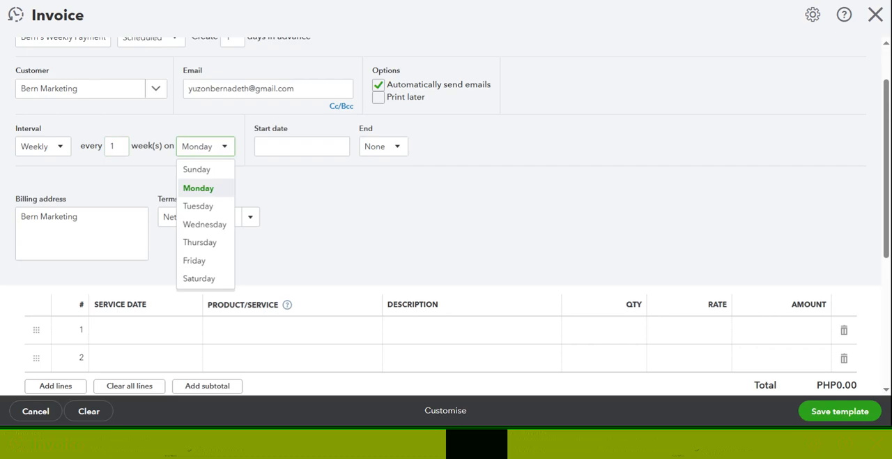
pyautogui.click(214, 196)
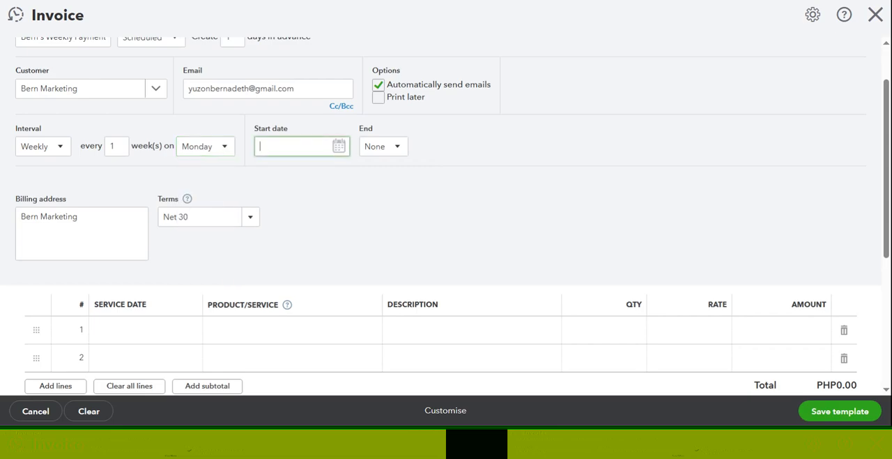
pyautogui.click(338, 146)
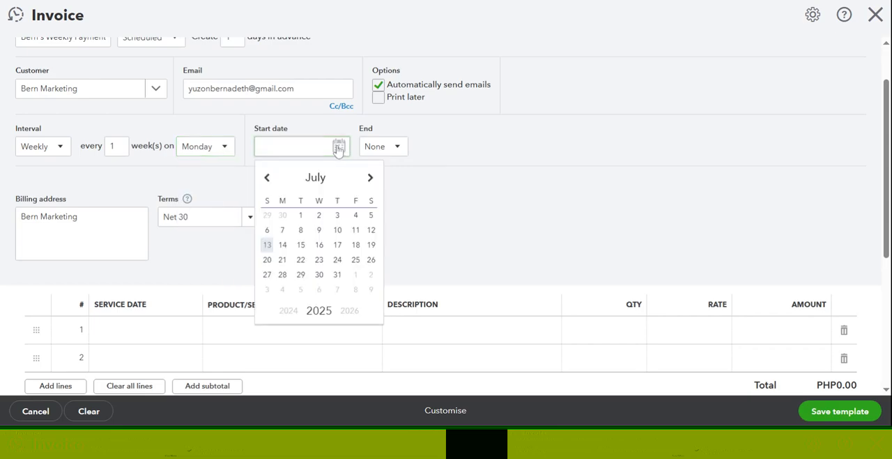
pyautogui.click(284, 247)
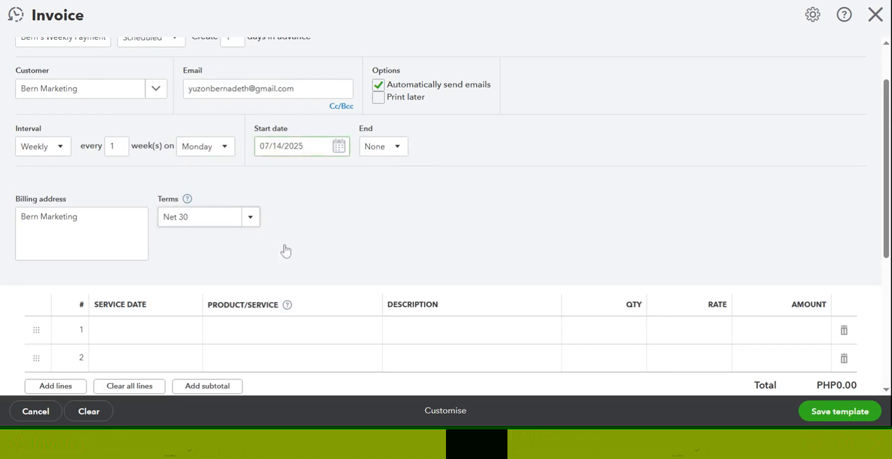
# - Try the By and After end options for the invoice schedule, and set the end back to None
pyautogui.click(397, 148)
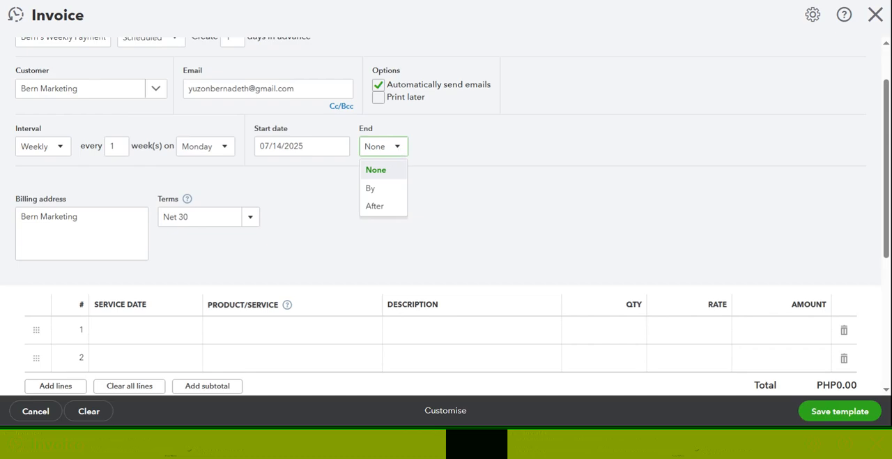
pyautogui.click(376, 189)
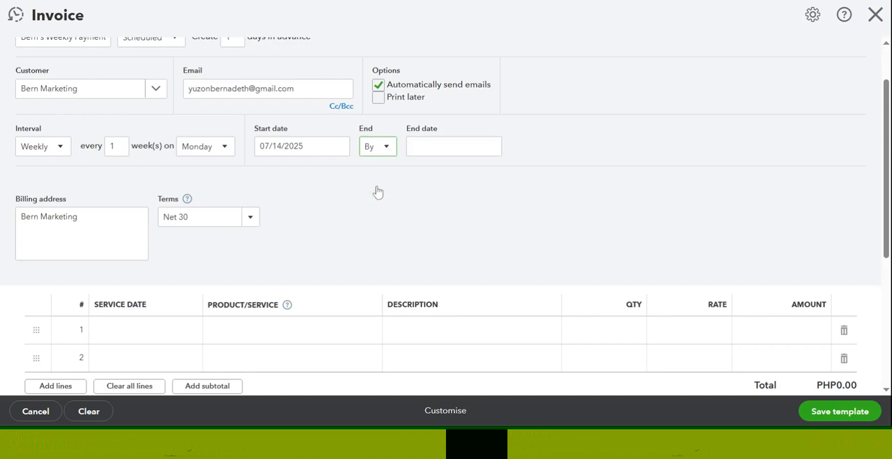
pyautogui.click(428, 148)
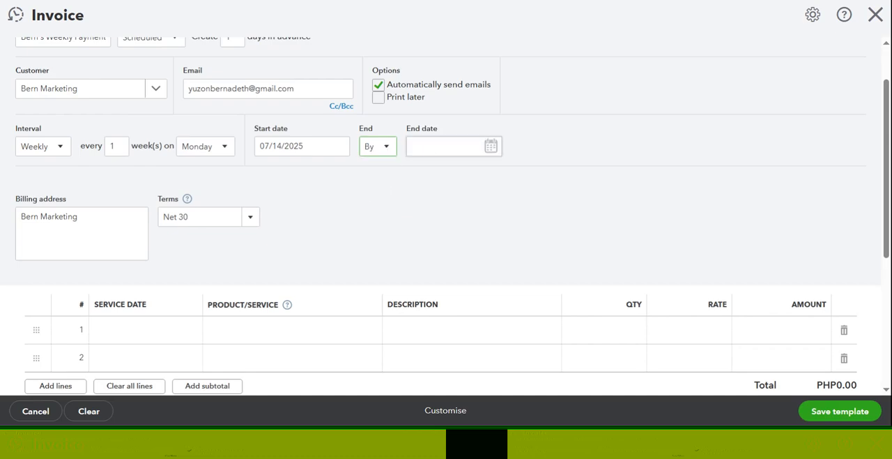
pyautogui.click(385, 147)
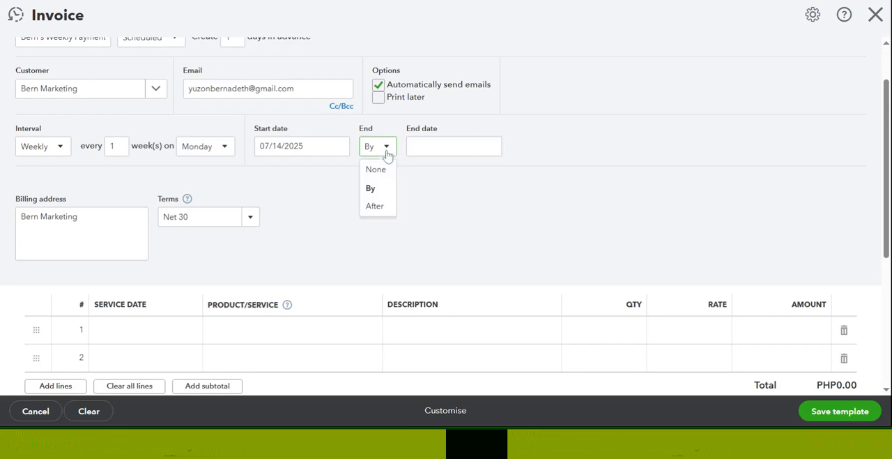
pyautogui.click(377, 207)
pyautogui.click(421, 146)
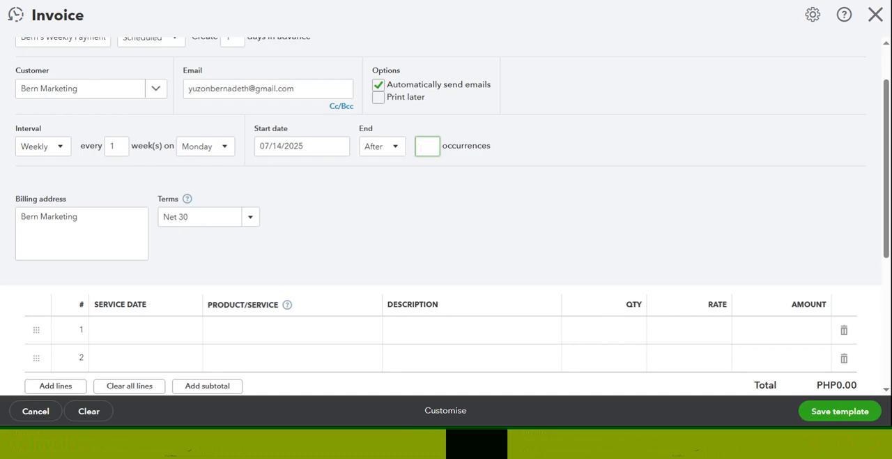
pyautogui.click(396, 149)
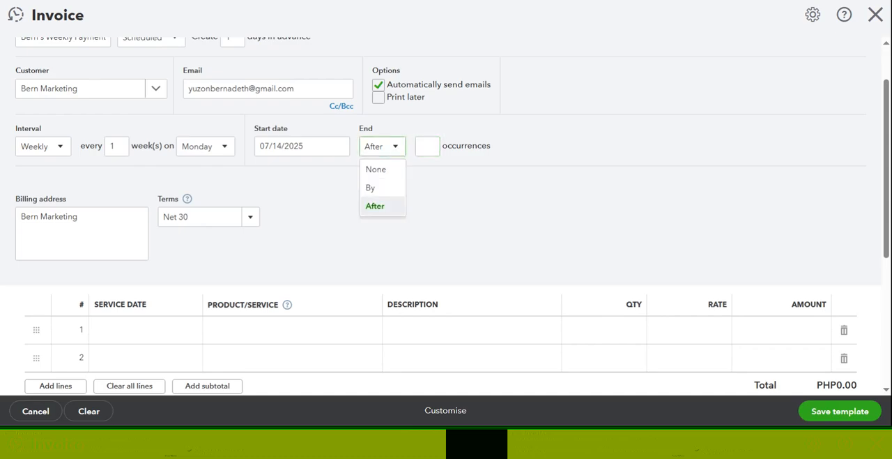
pyautogui.click(383, 171)
# - Set the recurring invoice's payment terms to Net 15
pyautogui.scroll(-1, 607, 193)
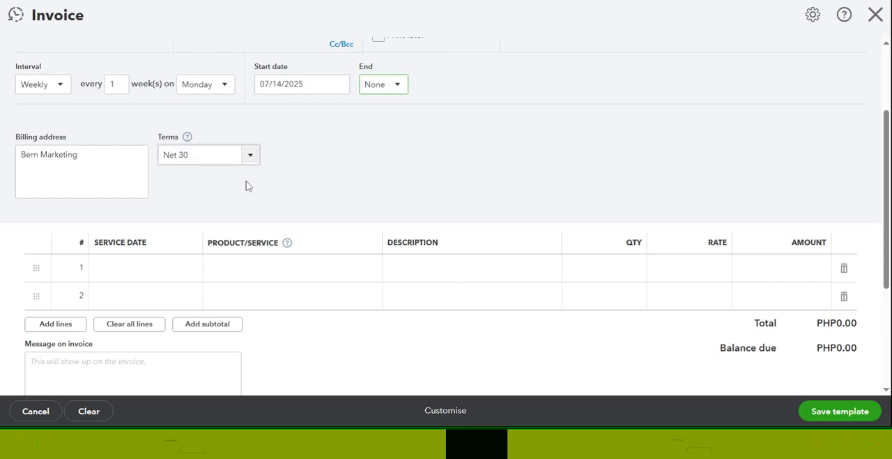
pyautogui.click(252, 160)
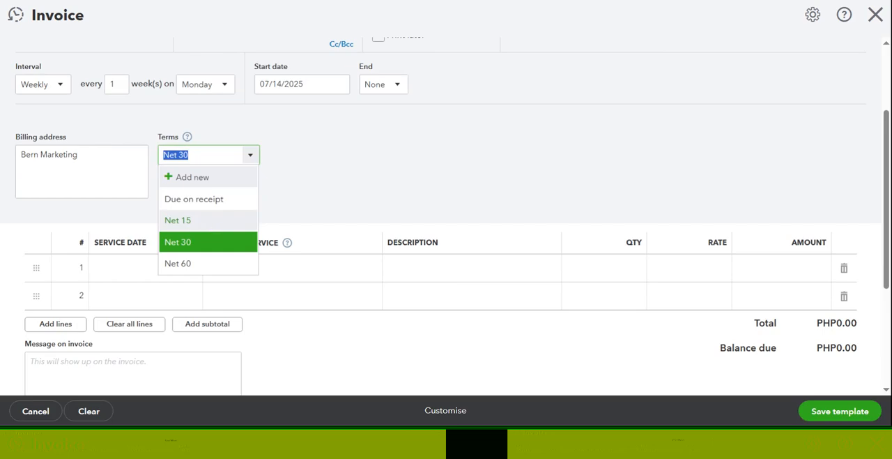
pyautogui.click(203, 220)
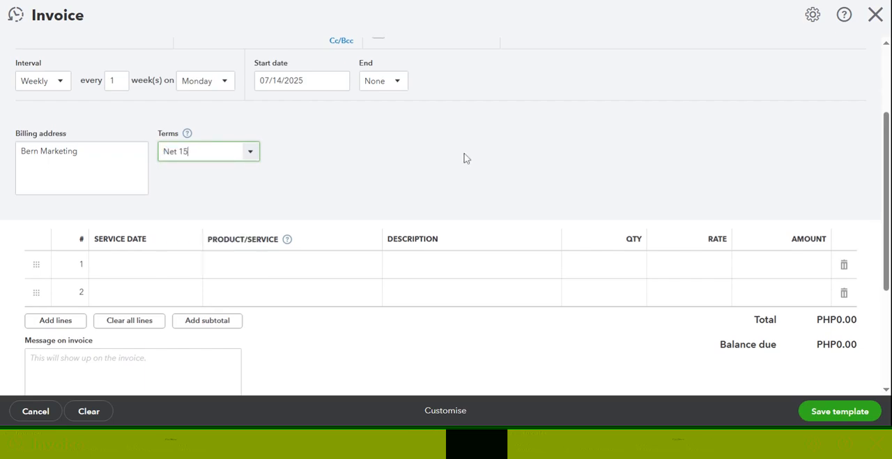
# - Set the first invoice line's service date to 07/07/2025 and its product/service to Services
pyautogui.scroll(-3, 467, 158)
pyautogui.scroll(3, 467, 158)
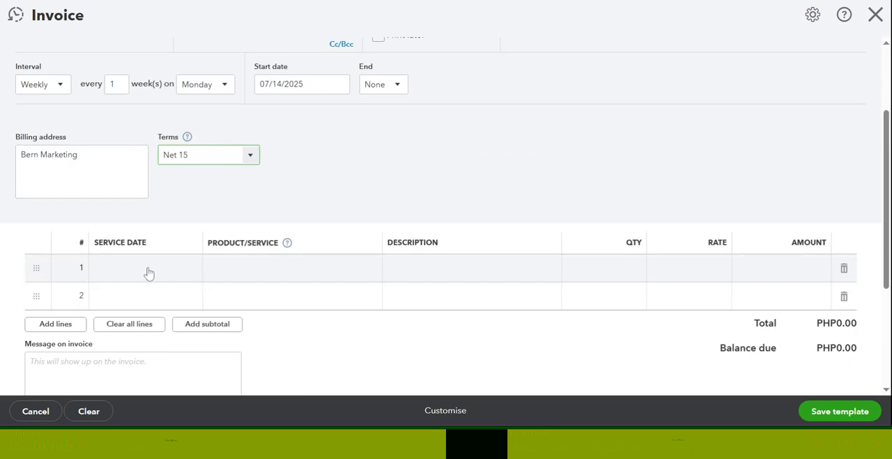
pyautogui.click(151, 272)
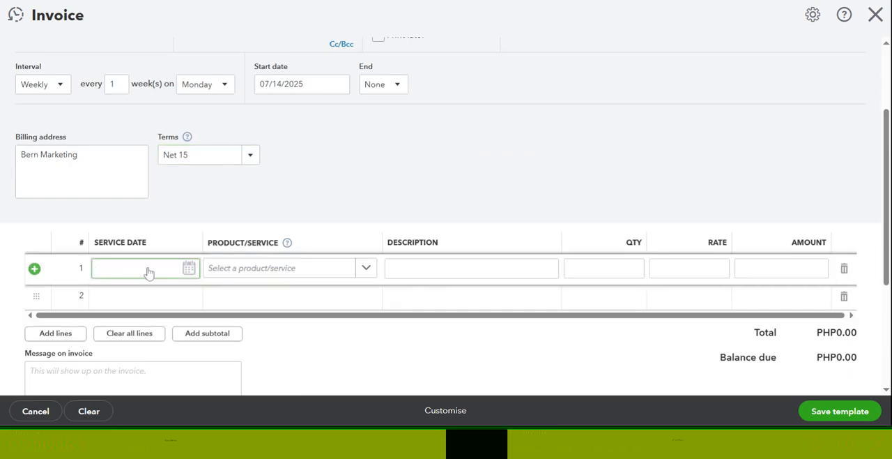
pyautogui.click(189, 271)
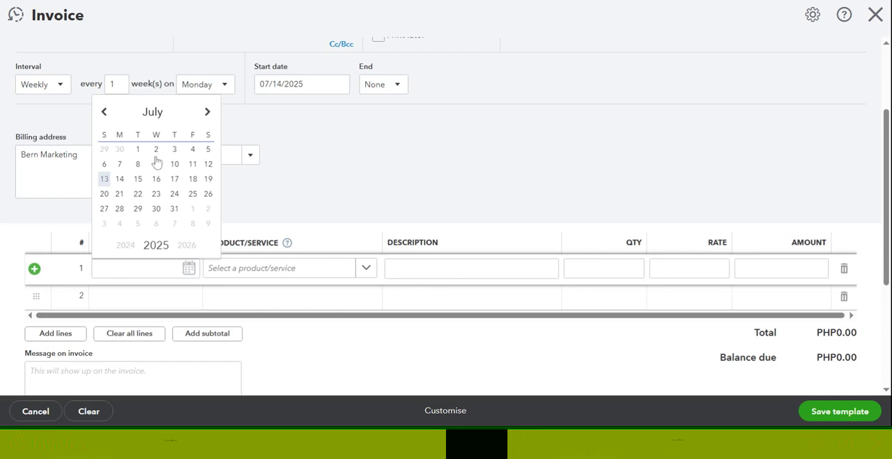
pyautogui.click(120, 165)
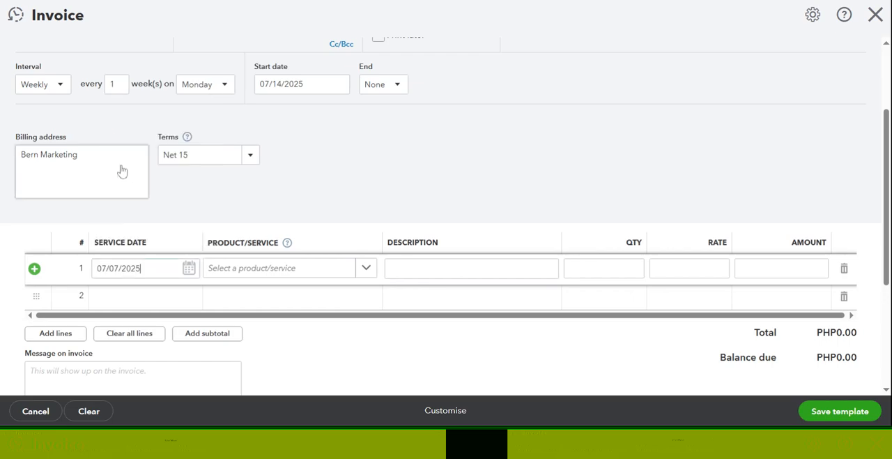
pyautogui.click(366, 269)
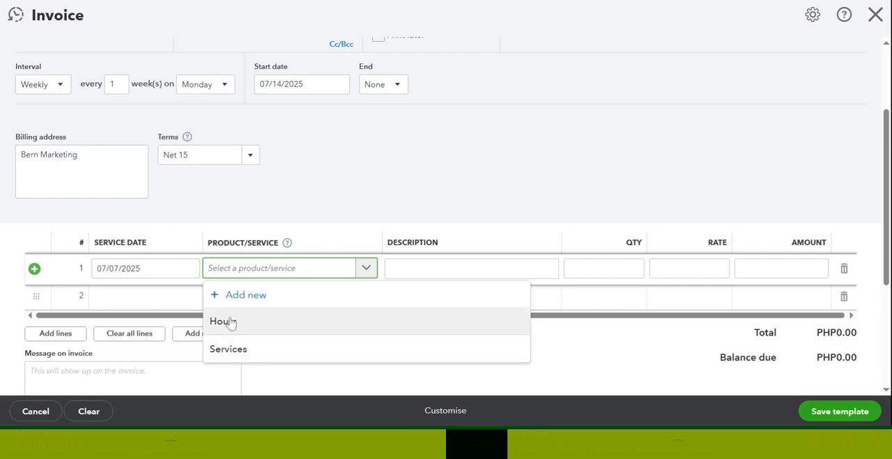
pyautogui.click(249, 352)
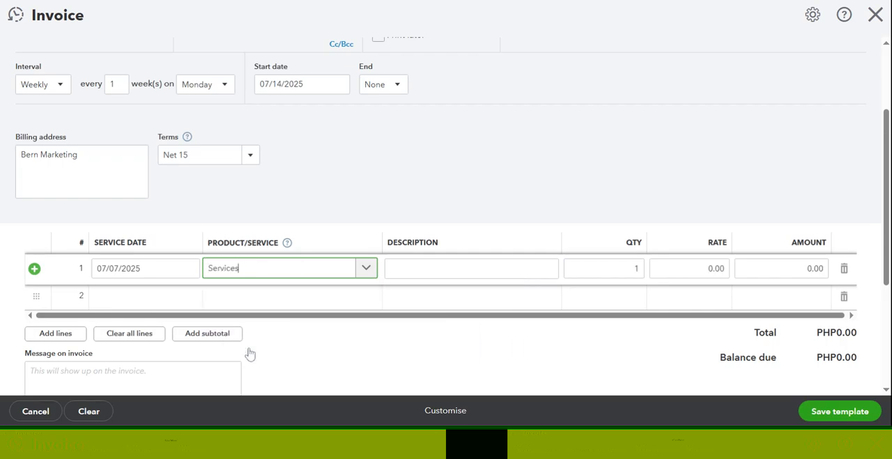
# - Enter "Provide Bookkeeping" as the description of the first invoice line
pyautogui.click(396, 276)
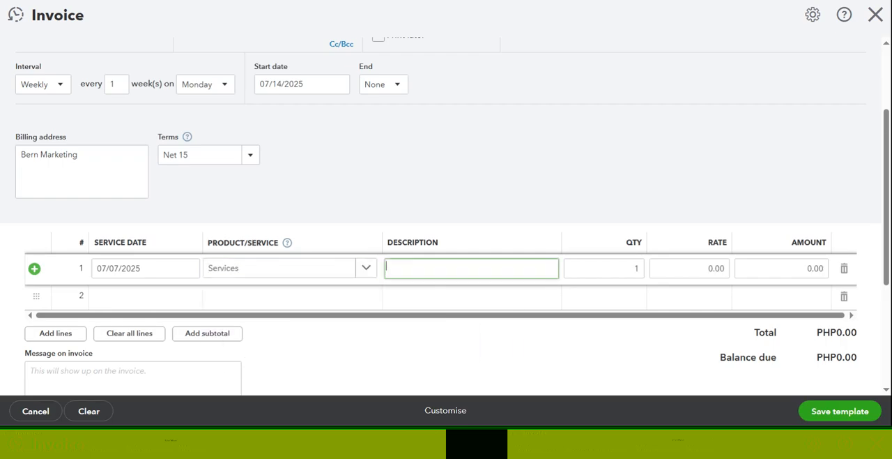
pyautogui.write('Provide Bookkeeping')
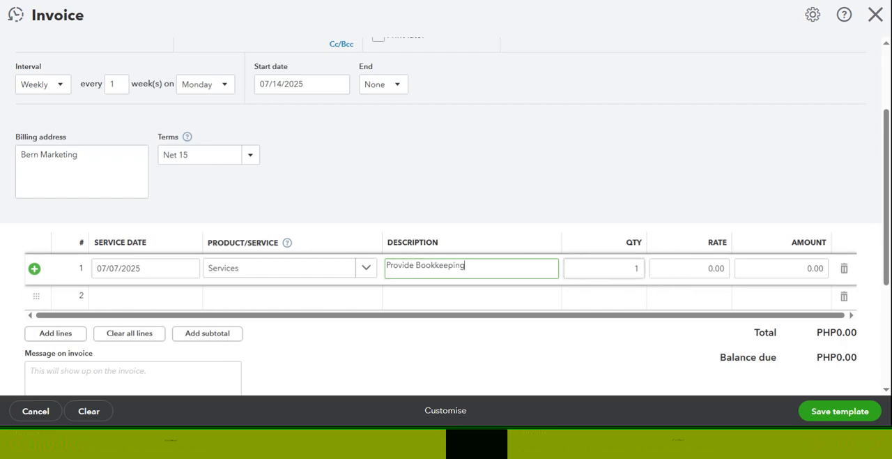
# - Set the rate of the bookkeeping line to 100
pyautogui.click(689, 267)
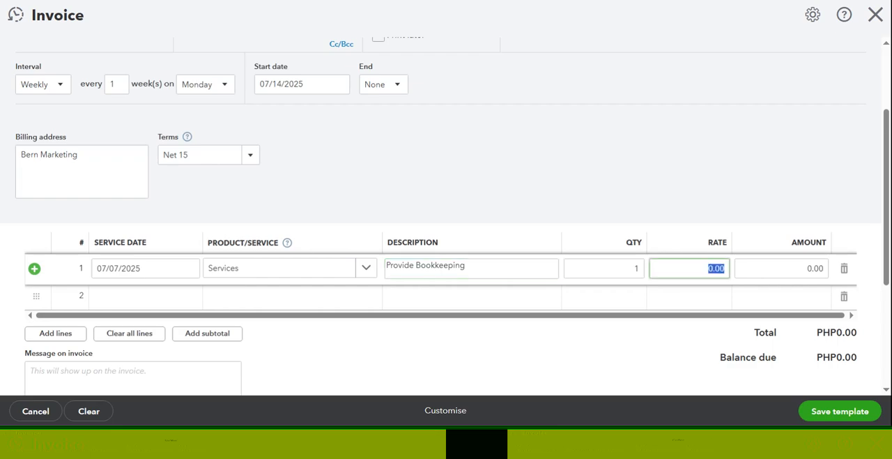
pyautogui.write('100')
pyautogui.click(637, 333)
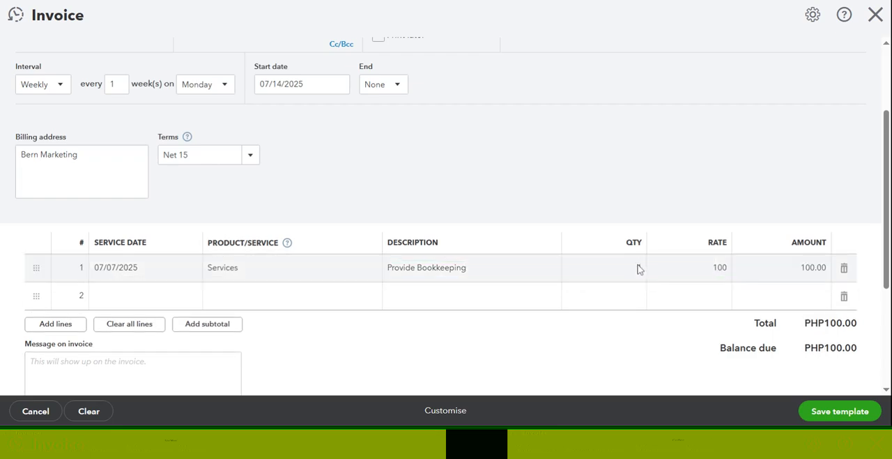
# - Change the bookkeeping line's quantity to 10 and its rate to 5
pyautogui.scroll(-1, 667, 295)
pyautogui.scroll(-1, 667, 295)
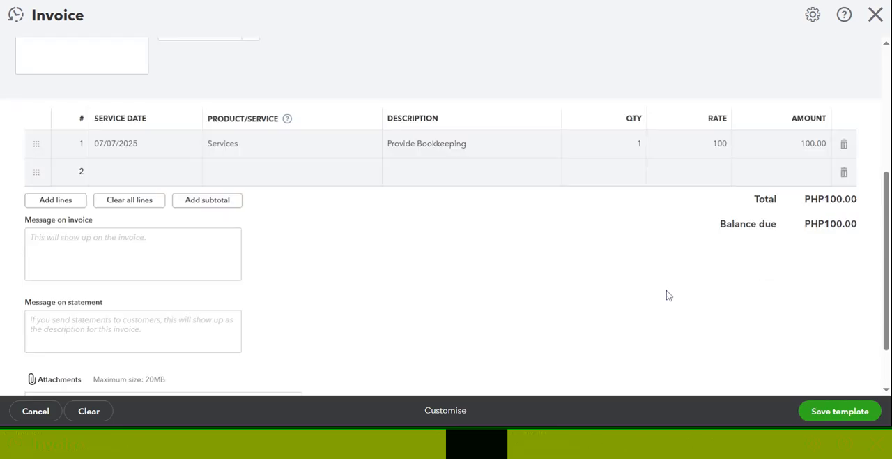
pyautogui.click(636, 145)
pyautogui.write('0')
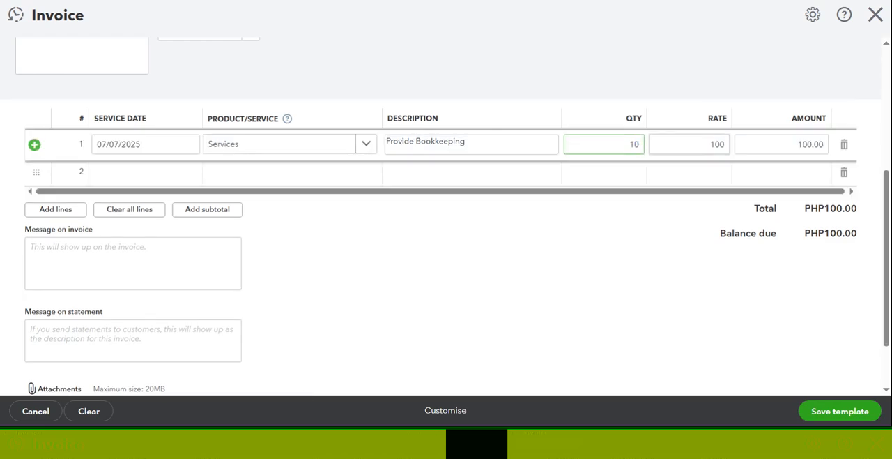
pyautogui.press('Tab')
pyautogui.write('5')
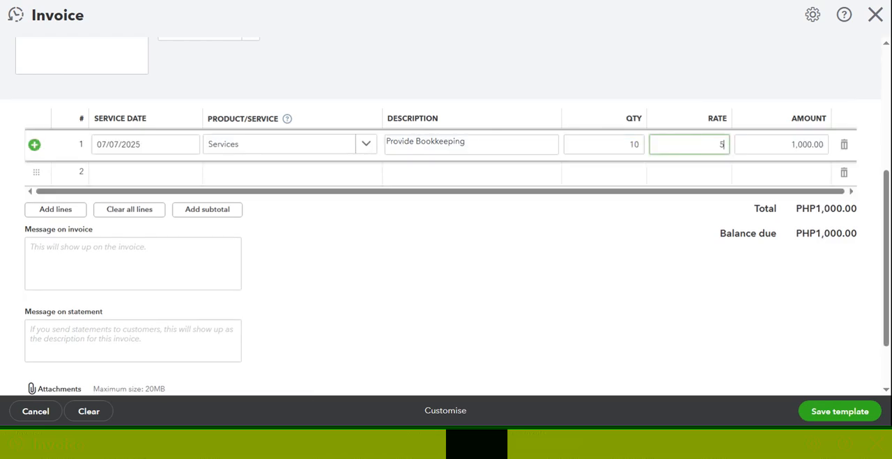
pyautogui.click(645, 264)
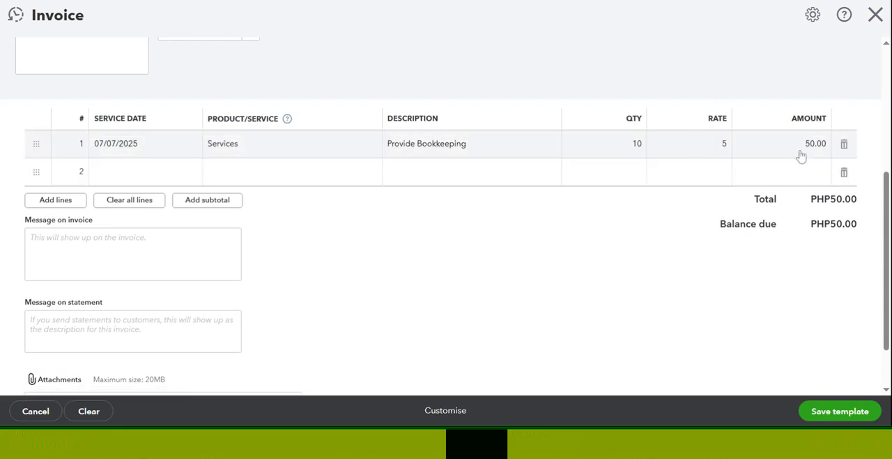
# - Set the bookkeeping line's quantity back to 1 and its rate back to 100
pyautogui.click(627, 145)
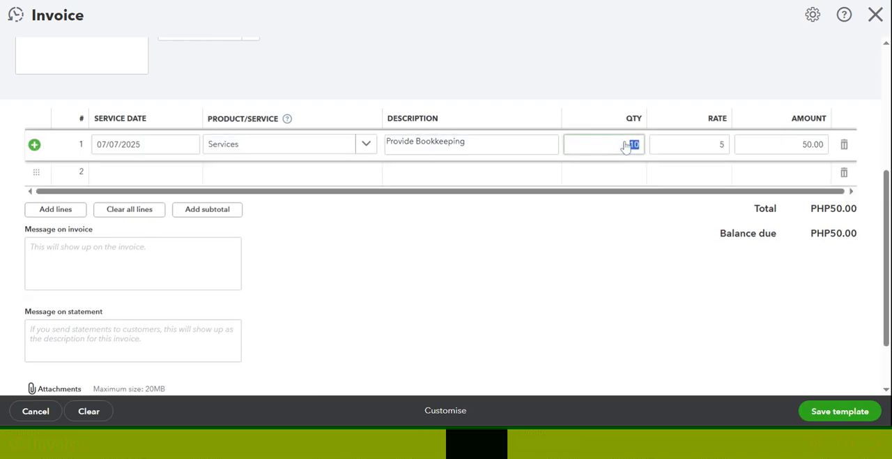
pyautogui.write('1')
pyautogui.press('Tab')
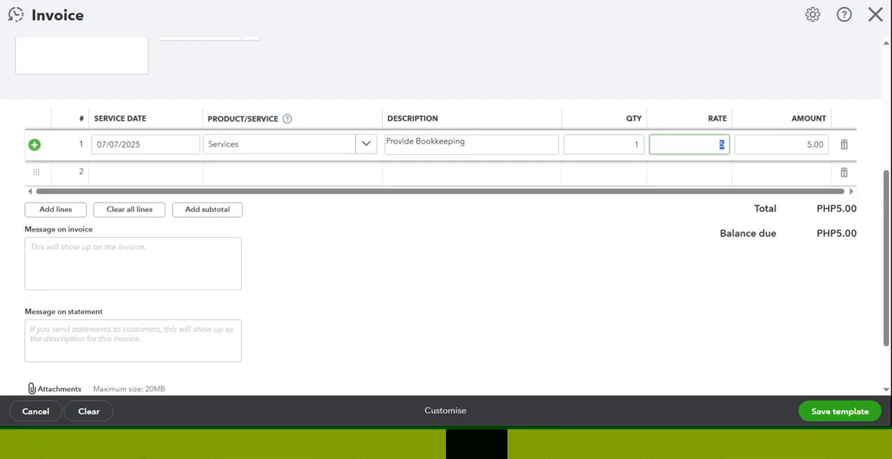
pyautogui.write('100')
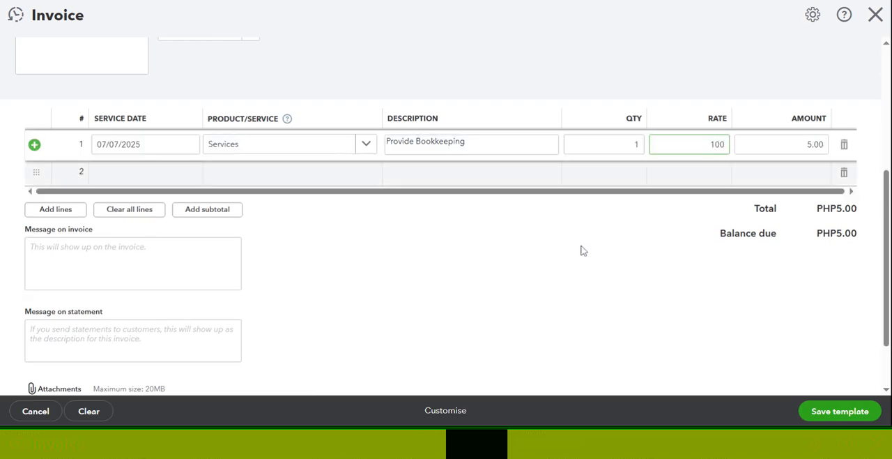
pyautogui.click(583, 248)
# - Leave the invoice and statement messages empty and save the recurring invoice template
pyautogui.scroll(-2, 583, 247)
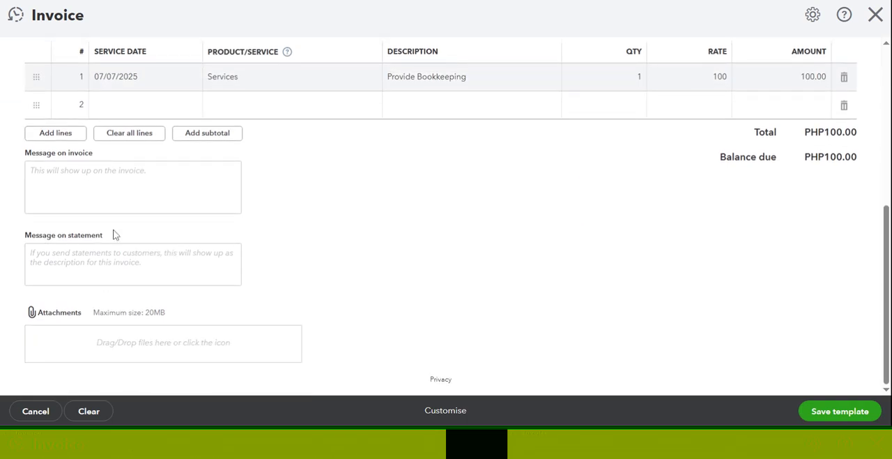
pyautogui.click(132, 187)
pyautogui.click(841, 411)
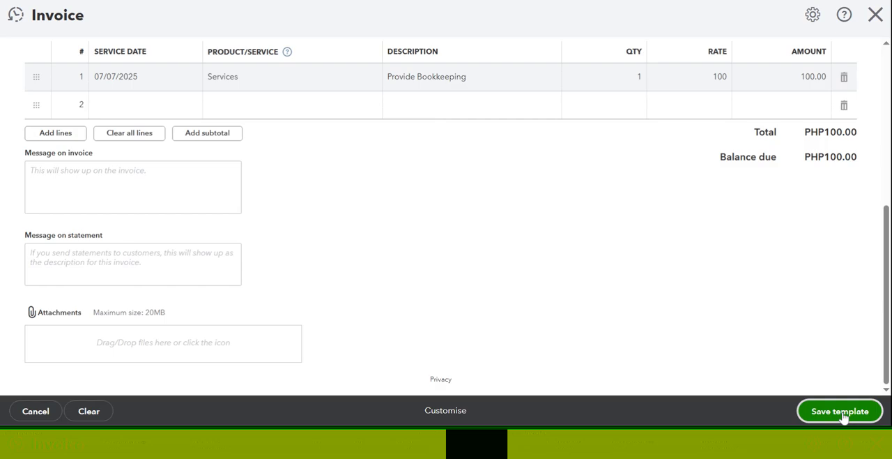